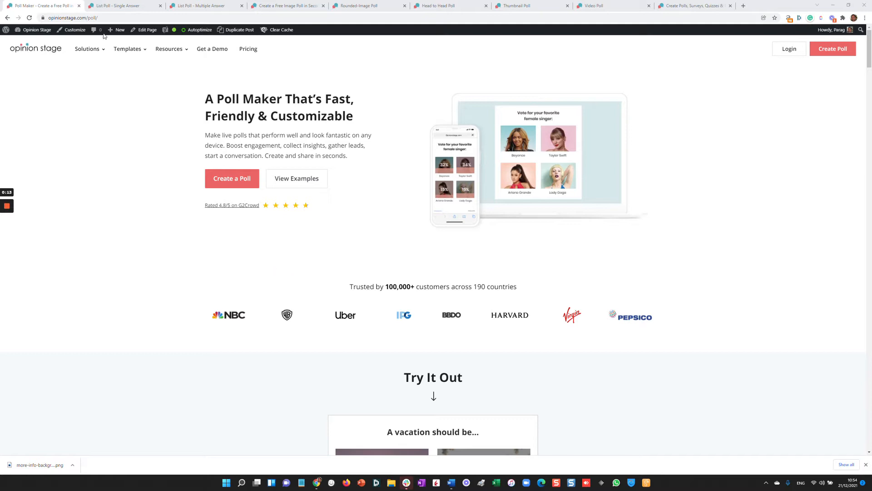
# - Vote for "Cappuccino with lots of foam" in the single-answer list poll sample and for Mortgage and Wedding in the multiple-answer one
pyautogui.click(110, 8)
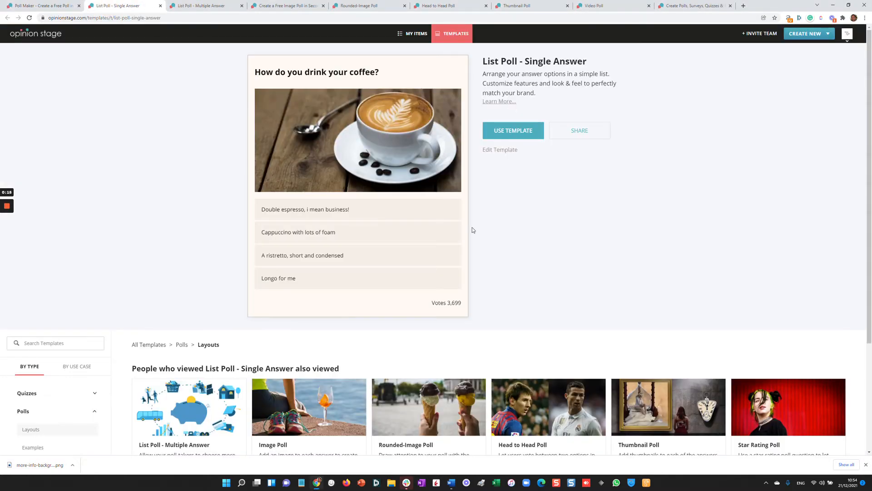
pyautogui.click(344, 238)
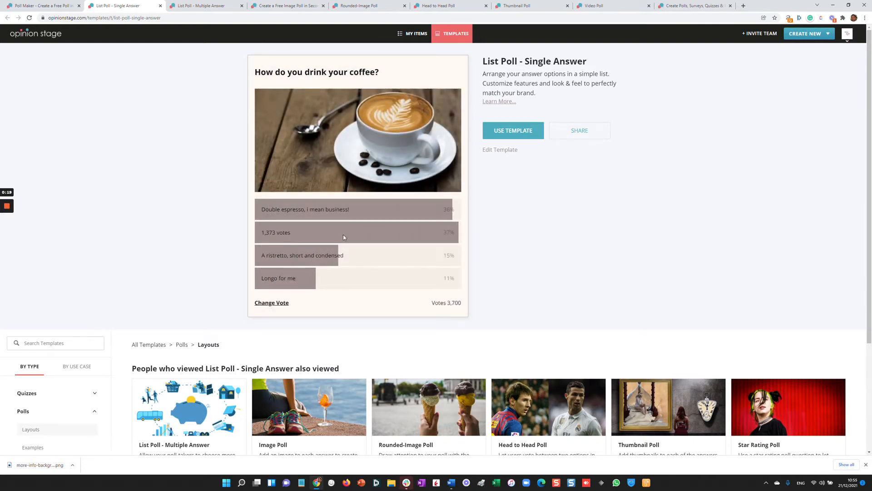
pyautogui.click(214, 7)
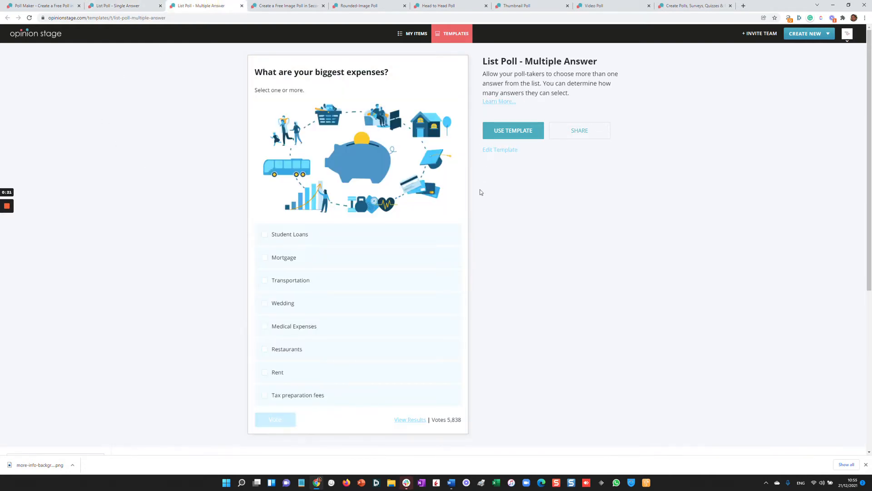
pyautogui.click(386, 258)
pyautogui.click(315, 302)
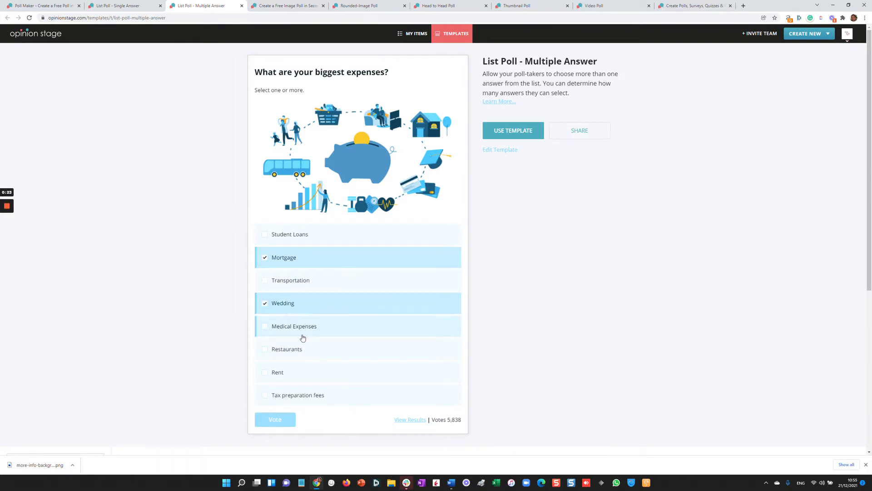
pyautogui.click(278, 416)
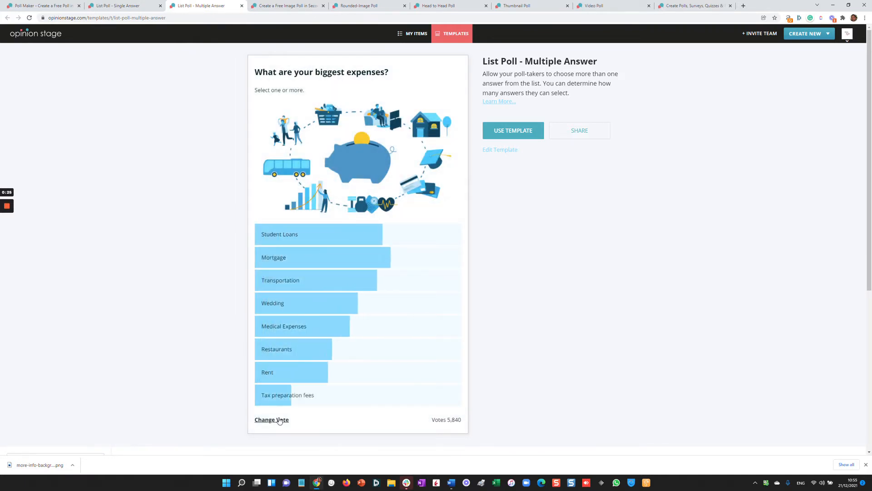
# - View the Image Poll sample and vote for Minty kiwi in the Rounded-Image Poll sample, dismissing the Dell Update notification
pyautogui.click(303, 6)
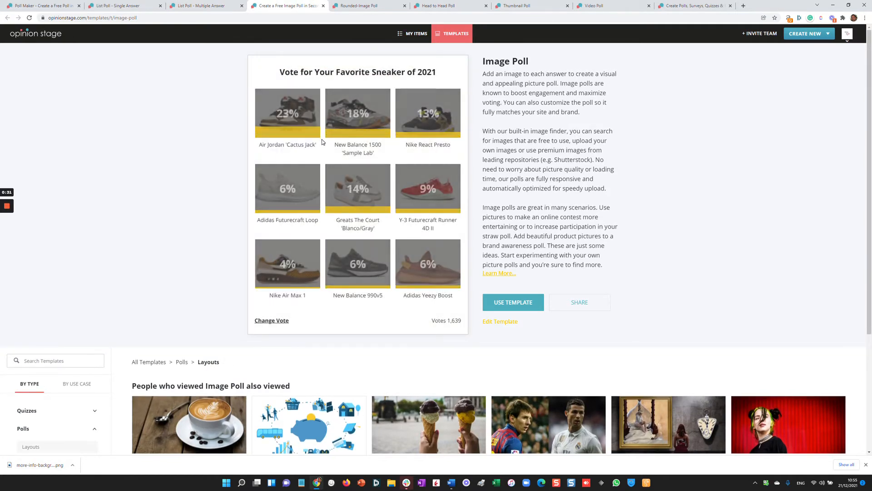
pyautogui.click(377, 6)
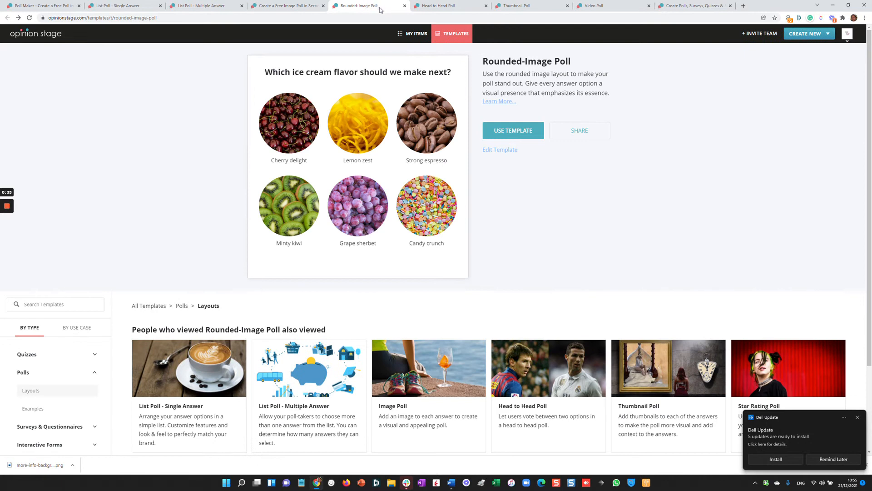
pyautogui.click(858, 418)
pyautogui.click(291, 221)
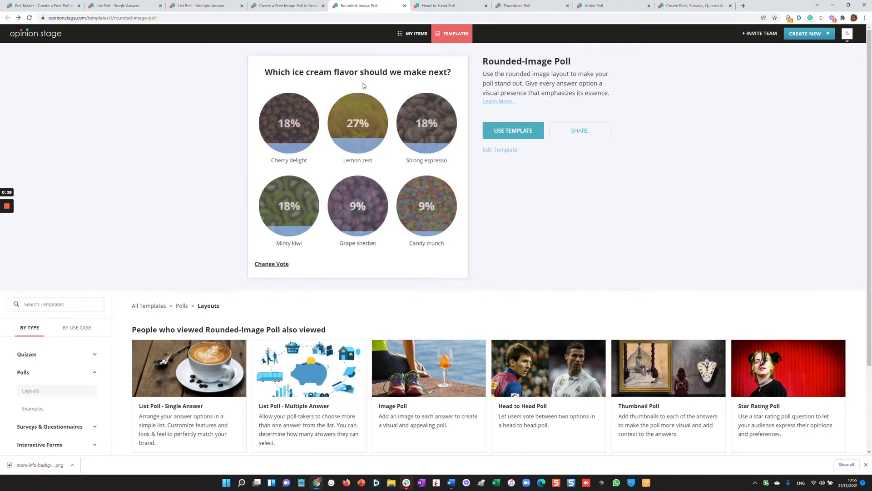
# - Vote for Lionel Messi in the Head to Head Poll sample and for Old Acropolis Museum, Athens in the Thumbnail Poll sample
pyautogui.hotkey('ctrl', 'Tab')
pyautogui.click(301, 136)
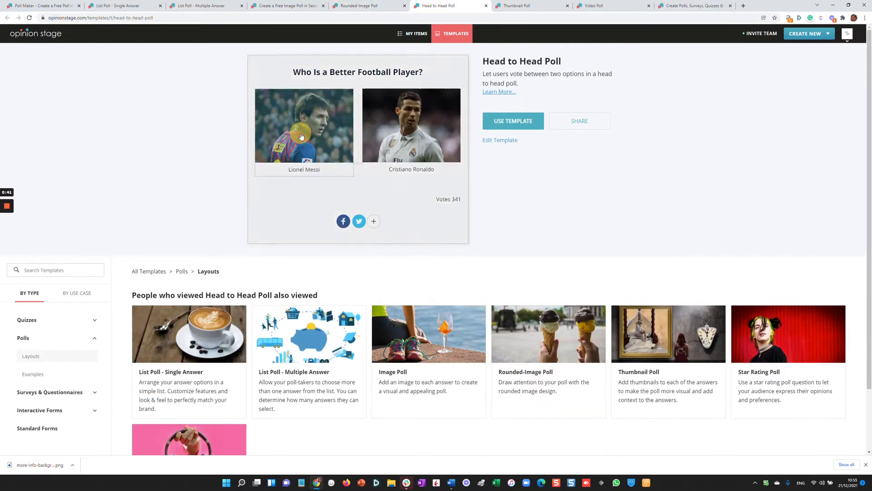
pyautogui.click(543, 7)
pyautogui.click(356, 272)
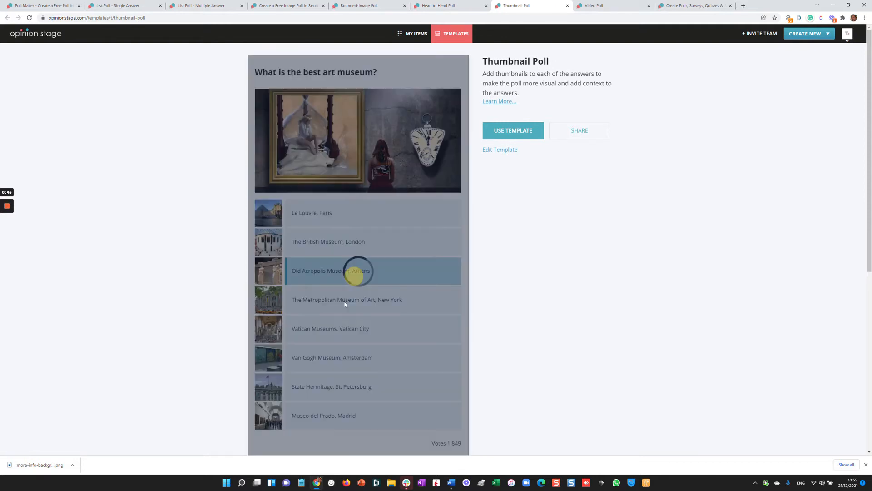
# - Vote for Rainy jazz in the Video Poll sample
pyautogui.click(617, 5)
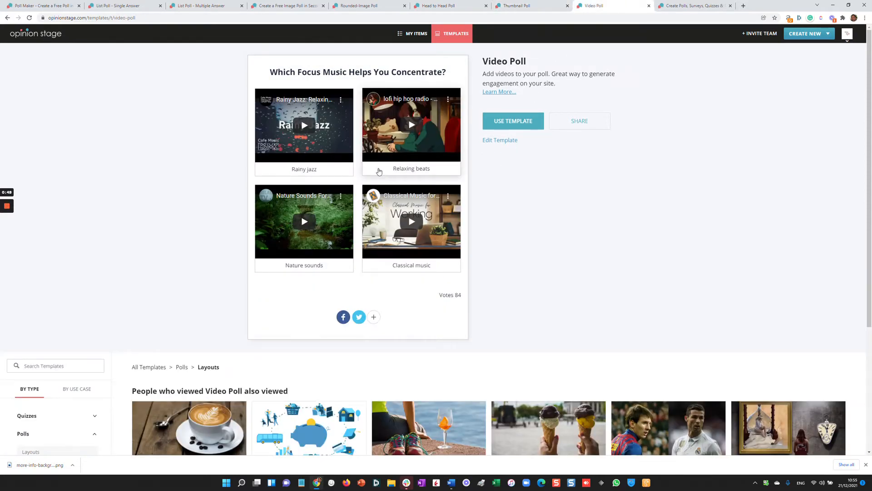
pyautogui.click(322, 173)
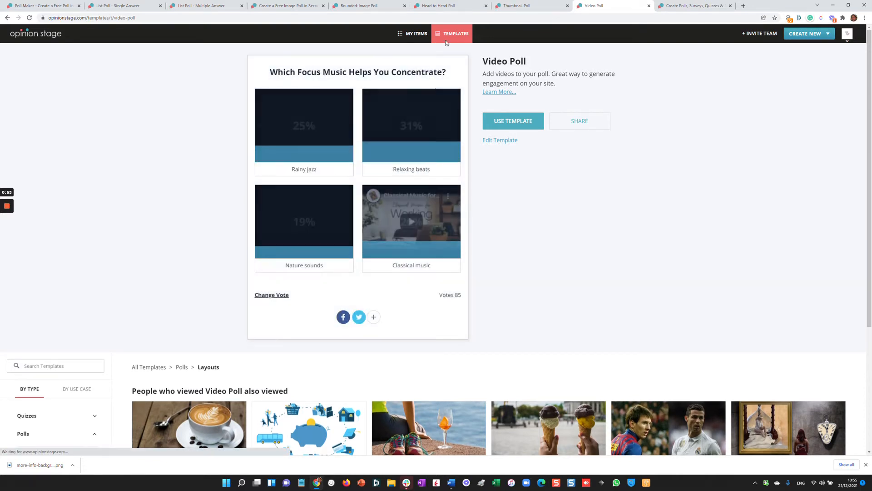
# - Return to the Rounded-Image Poll sample, reset its vote and start a new poll from that template
pyautogui.click(359, 6)
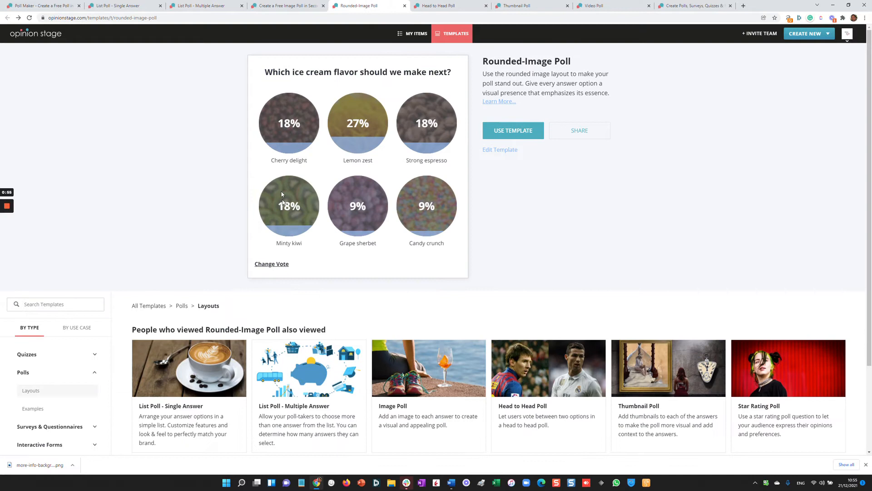
pyautogui.click(274, 264)
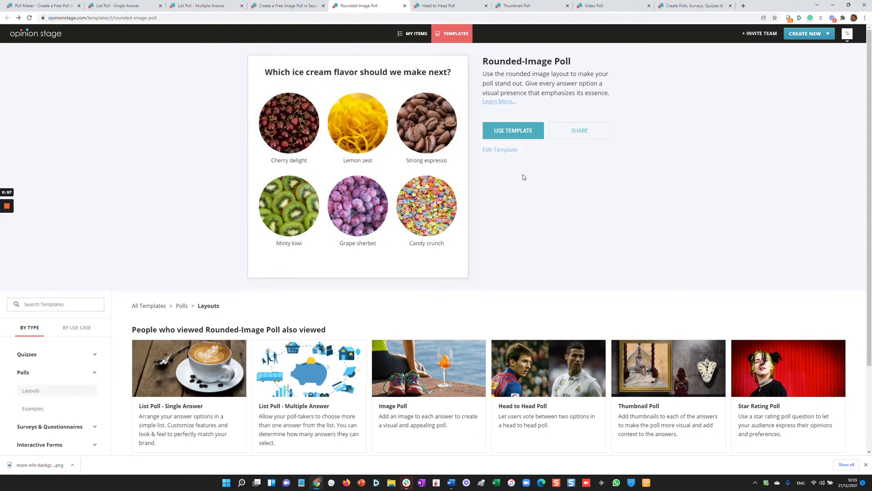
pyautogui.click(518, 131)
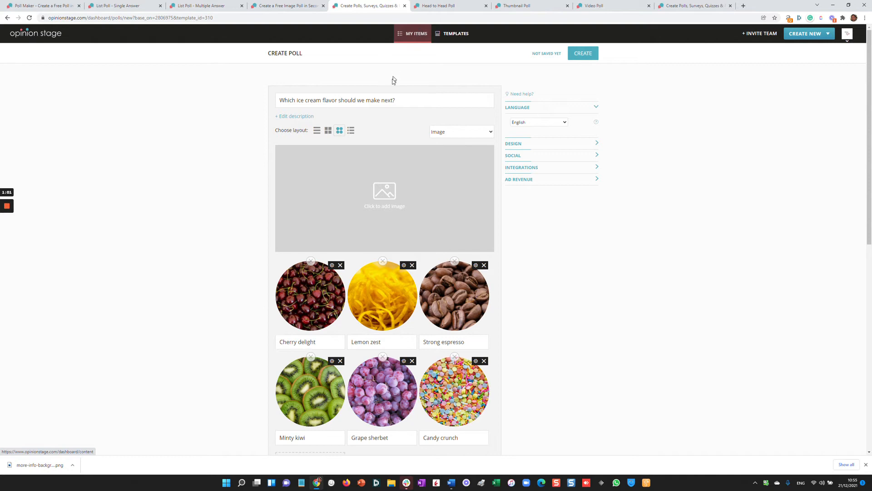
# - Reword the poll question to "Which ice cream flavor should I try today?"
pyautogui.click(366, 100)
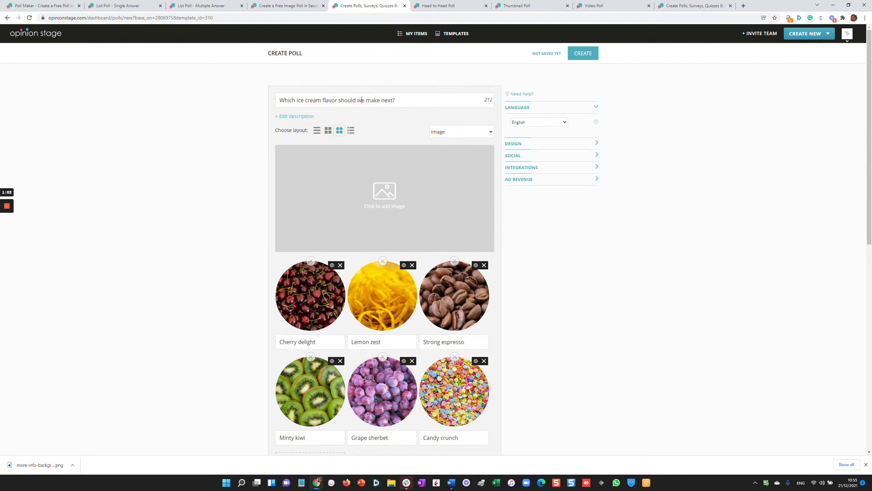
pyautogui.moveTo(357, 100); pyautogui.dragTo(393, 100)
pyautogui.write('I try today')
# - Remove the Cherry delight and Lemon zest answers and create the poll
pyautogui.click(311, 262)
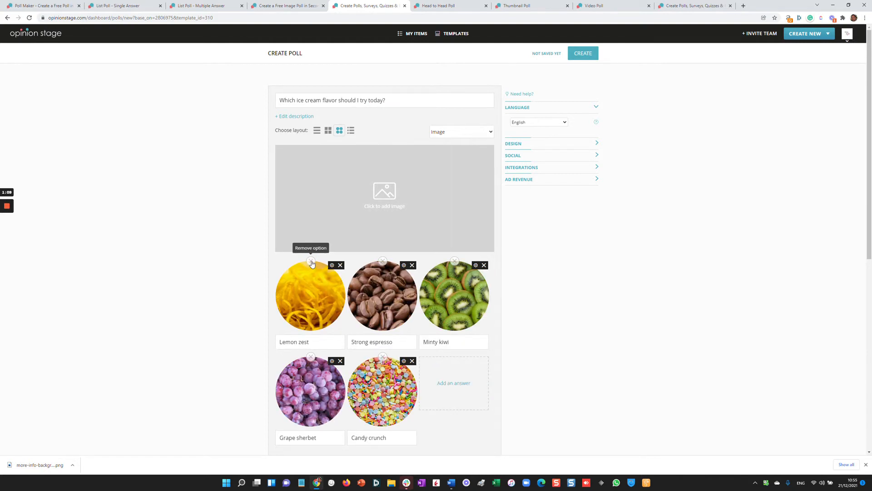
pyautogui.click(311, 262)
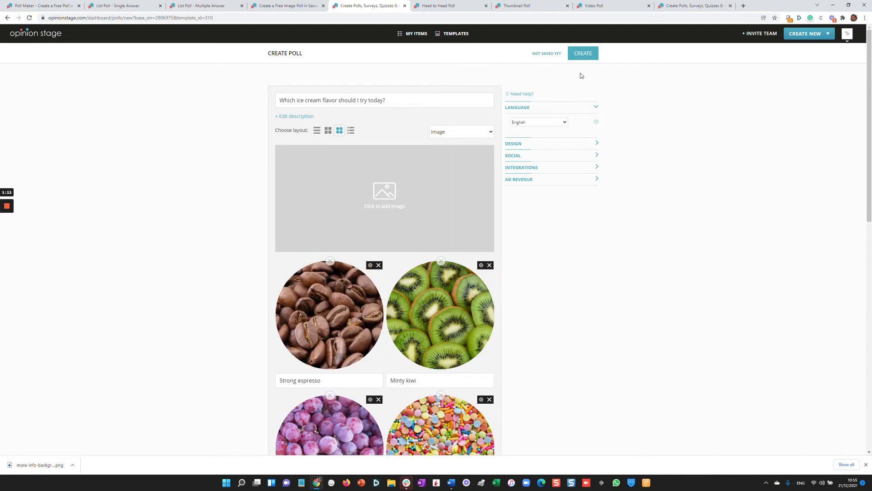
pyautogui.click(579, 57)
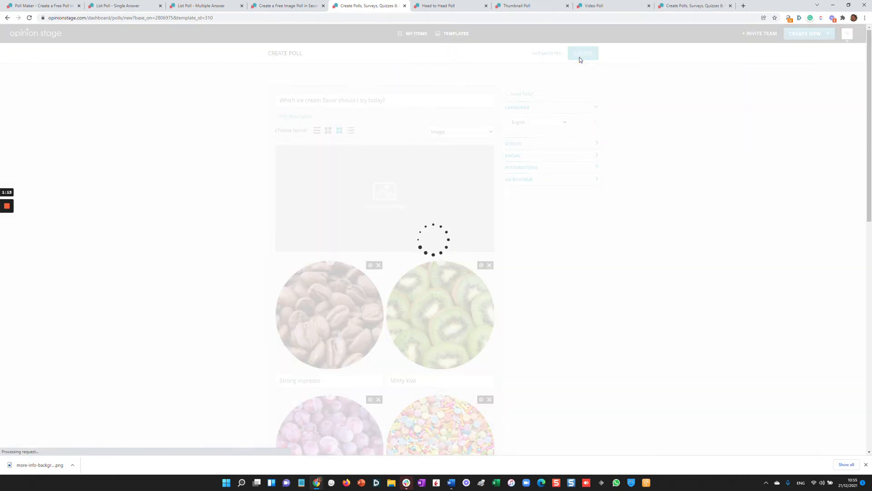
# - Preview the ice cream poll, cast a test vote for Strong espresso and close the preview
pyautogui.click(515, 54)
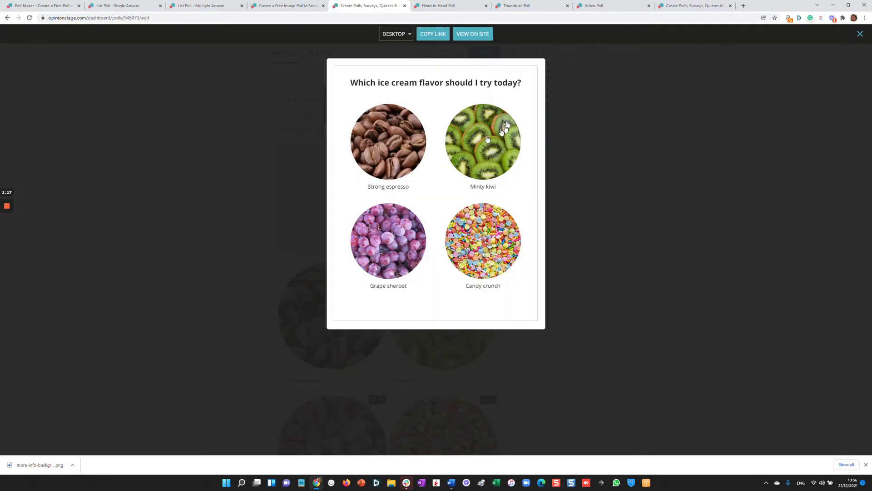
pyautogui.click(375, 142)
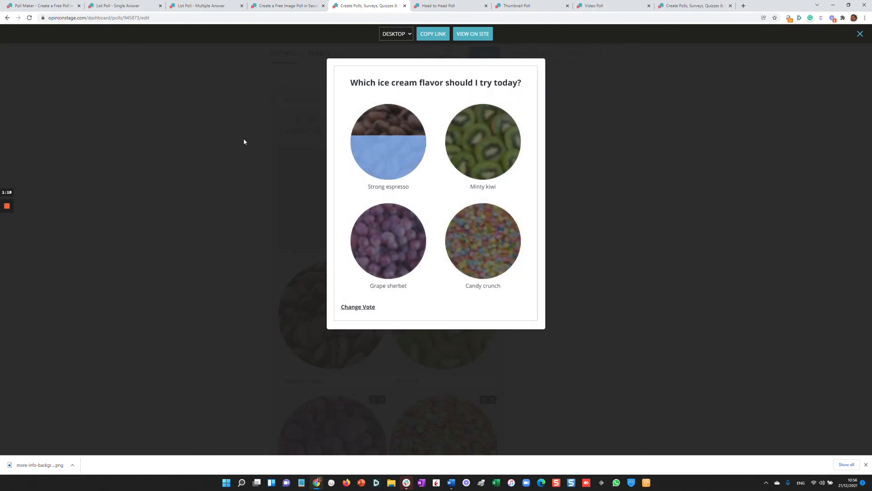
pyautogui.click(244, 139)
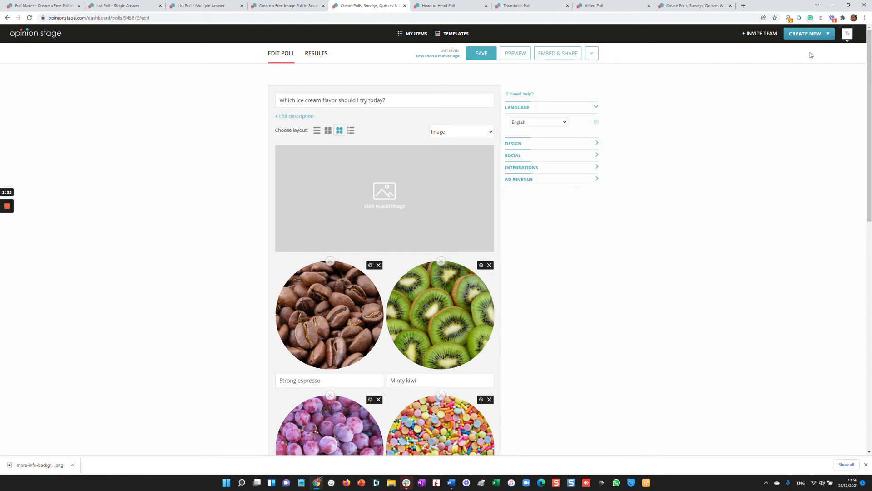
# - Start a new poll from scratch with the question "What is your favorite Italian food?"
pyautogui.click(811, 36)
pyautogui.click(796, 50)
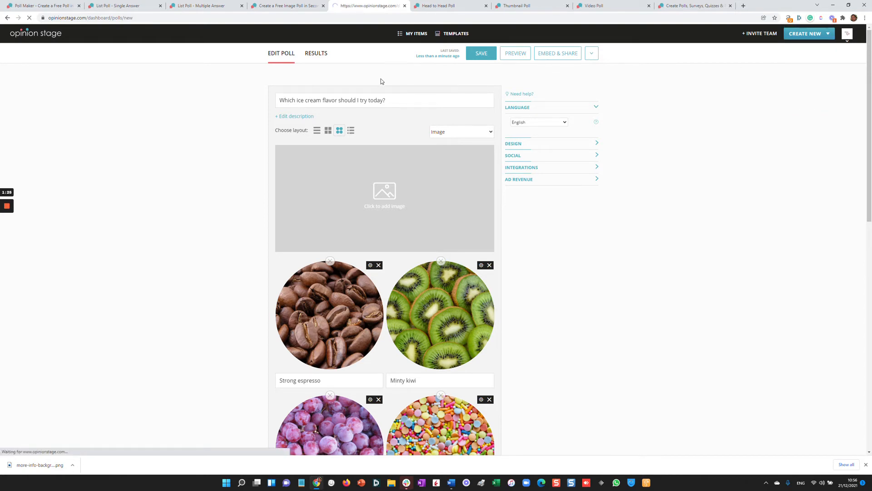
pyautogui.click(296, 100)
pyautogui.write('What is your favor')
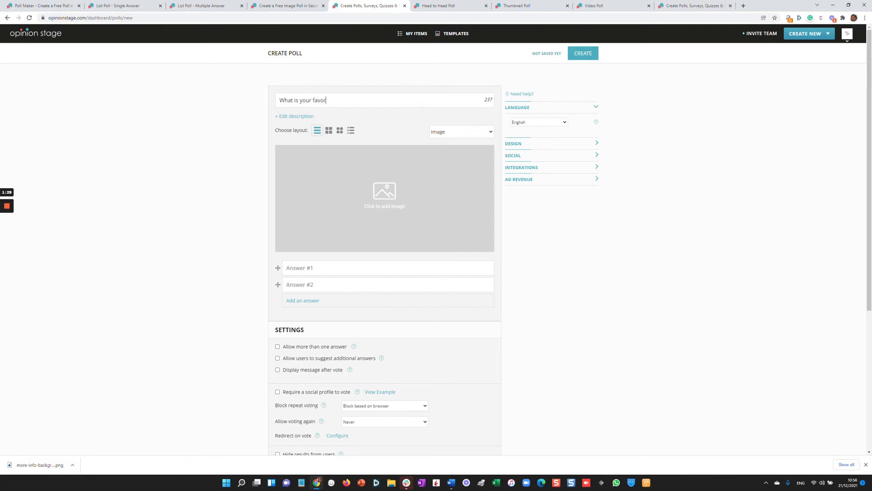
pyautogui.write('ite Italian food?')
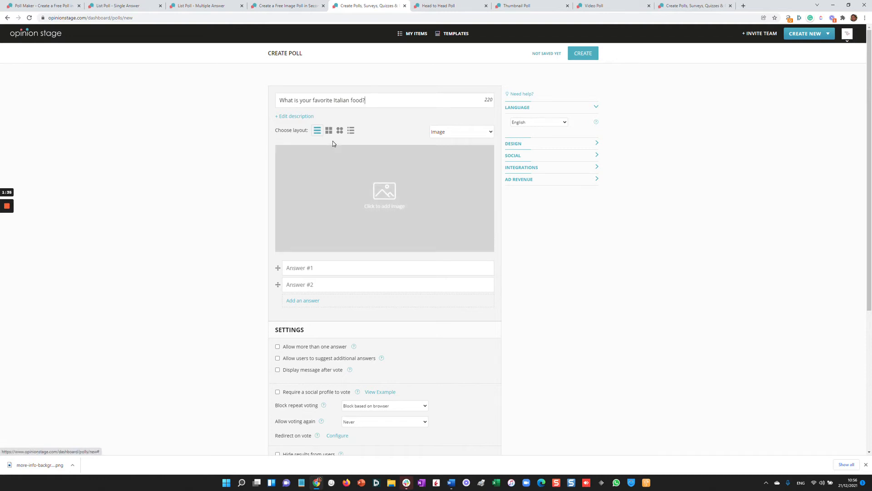
# - Add a question image by searching for "italian food" and uploading the overhead photo of several pasta dishes without cropping it
pyautogui.click(371, 191)
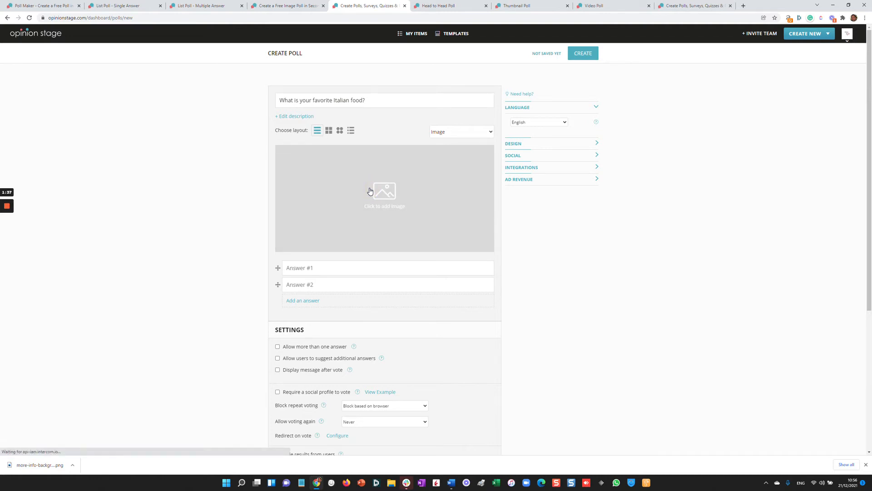
pyautogui.write('italian foo')
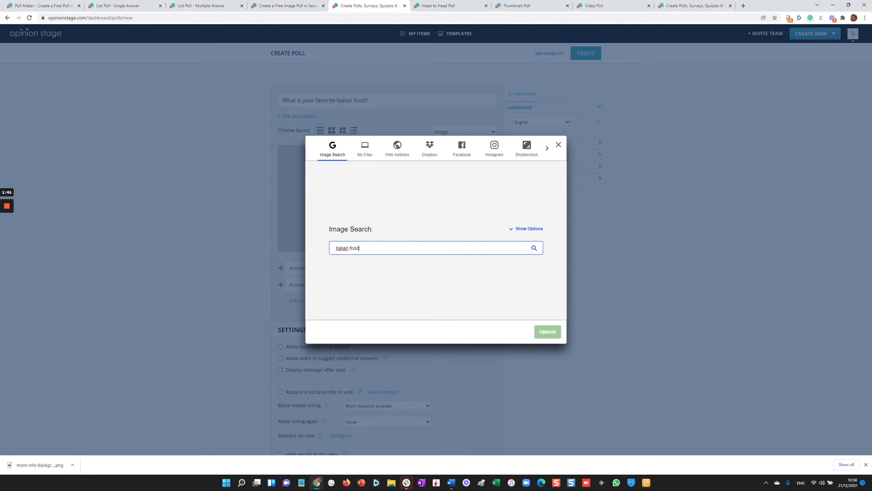
pyautogui.write('d')
pyautogui.press('Return')
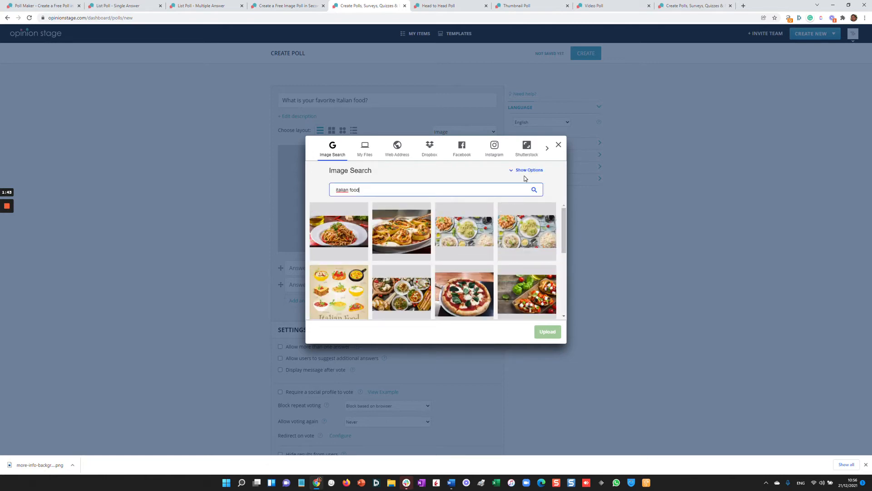
pyautogui.click(529, 171)
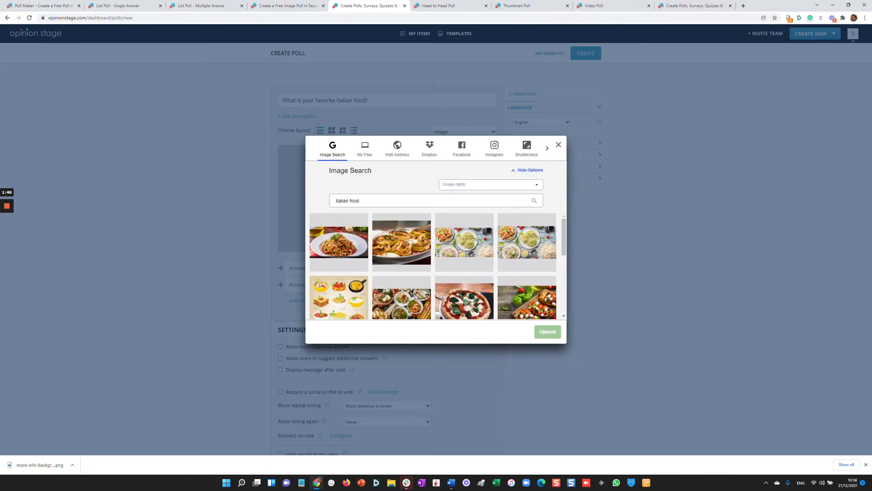
pyautogui.click(475, 244)
pyautogui.click(536, 331)
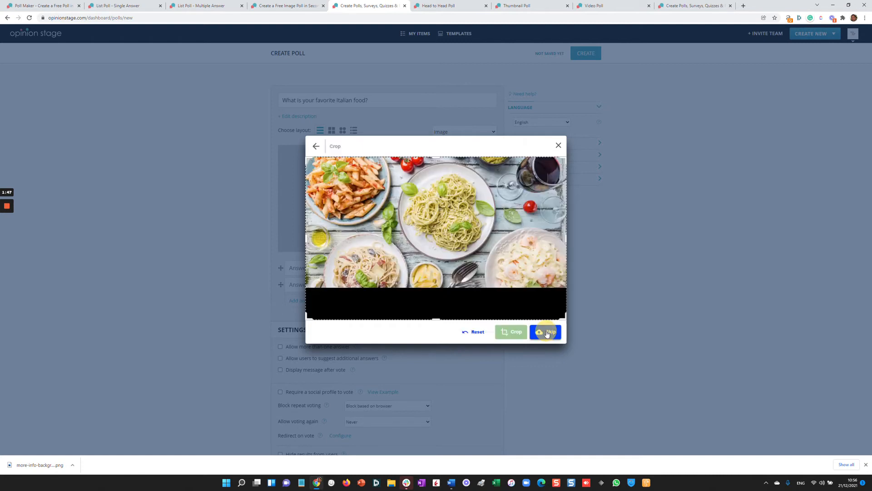
pyautogui.click(535, 330)
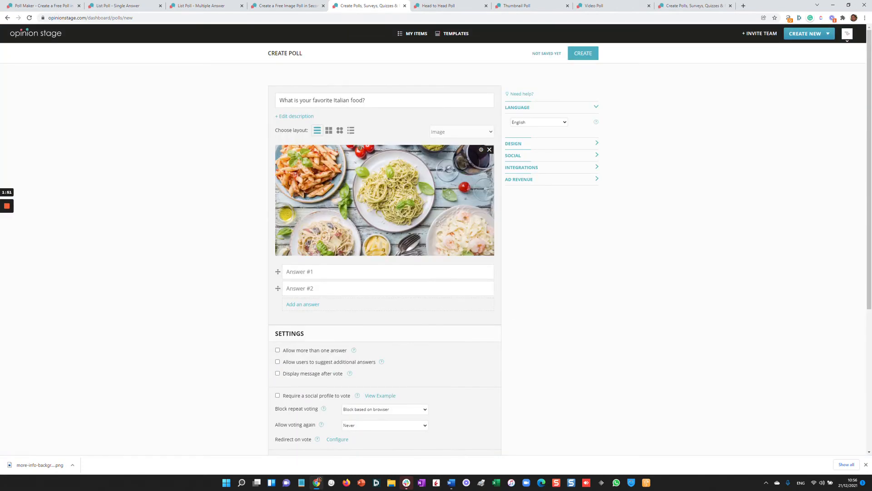
# - Enter the answers Pizza, Pasta and Salad, and create the poll
pyautogui.click(304, 275)
pyautogui.write('Pizza')
pyautogui.click(298, 288)
pyautogui.write('Pasta')
pyautogui.click(296, 305)
pyautogui.write('Salad')
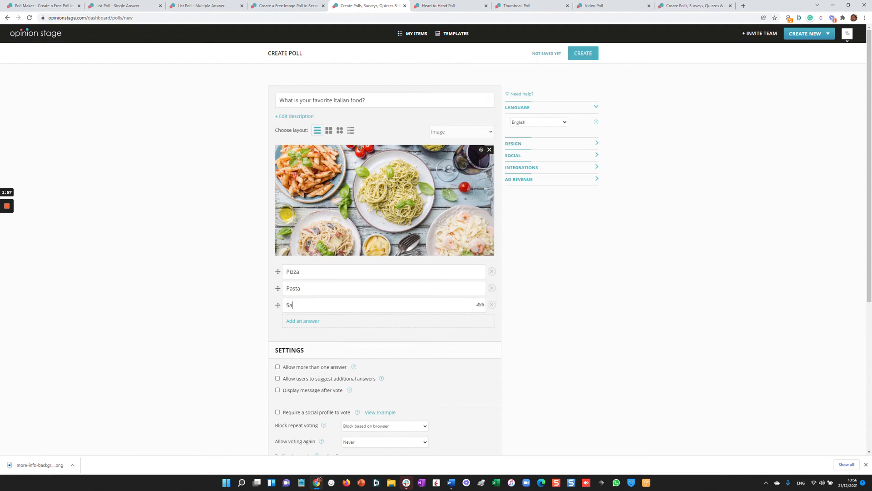
pyautogui.click(580, 57)
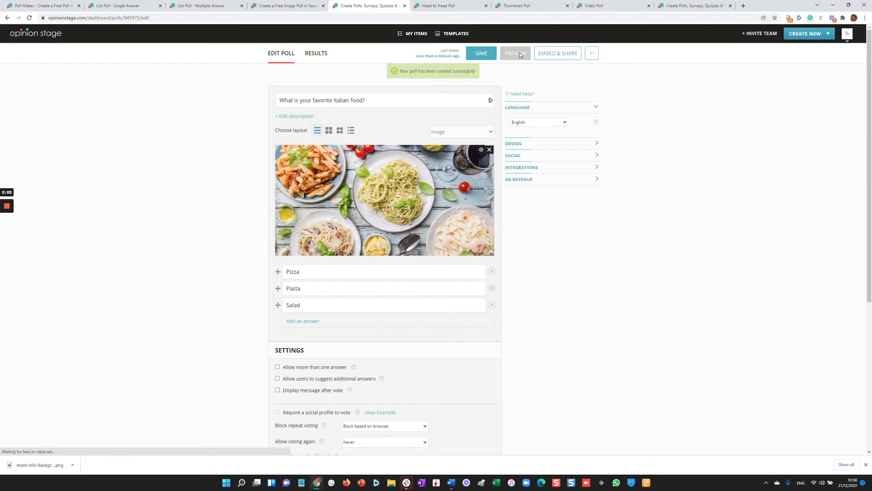
# - Preview the Italian food poll and cast a test vote for Pasta
pyautogui.click(519, 54)
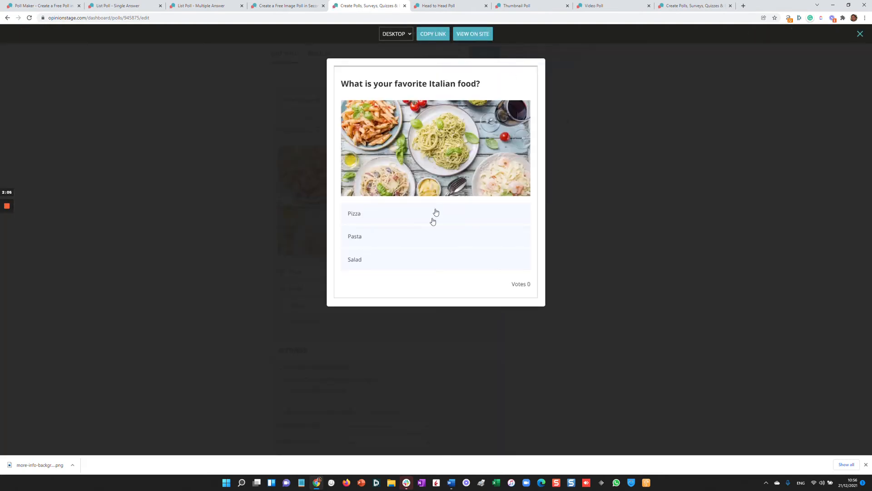
pyautogui.click(428, 232)
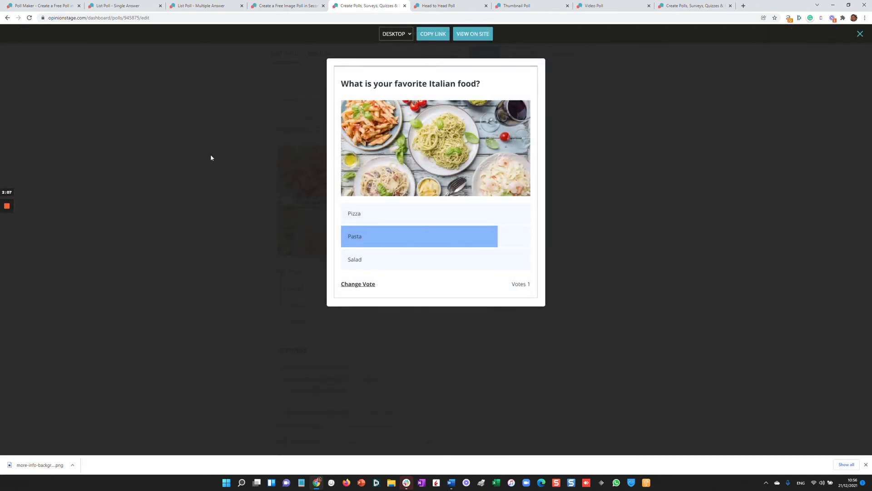
# - Close the poll preview and review the Italian food poll's voting, results and lead capture settings
pyautogui.click(211, 155)
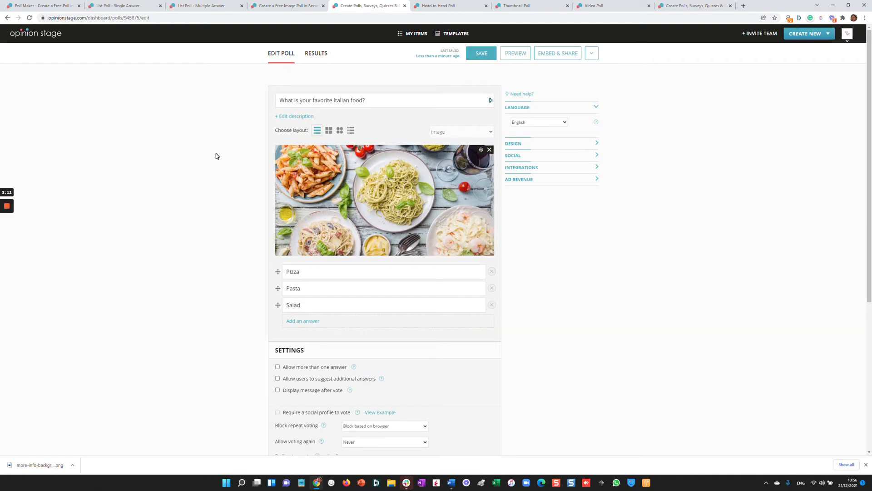
pyautogui.scroll(-5, 217, 156)
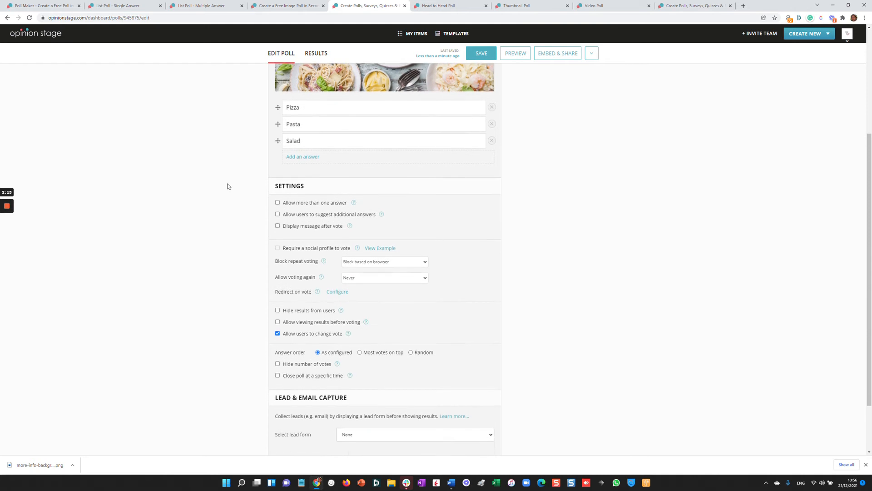
pyautogui.scroll(-1, 230, 188)
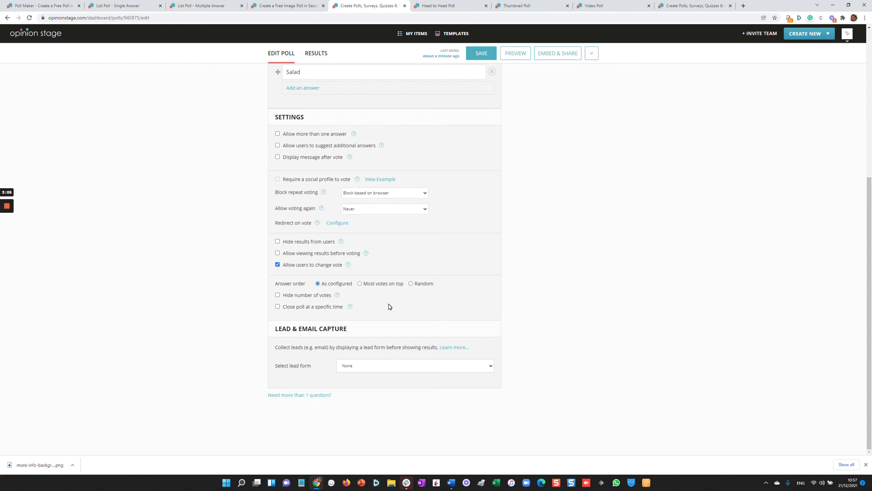
pyautogui.scroll(5, 519, 309)
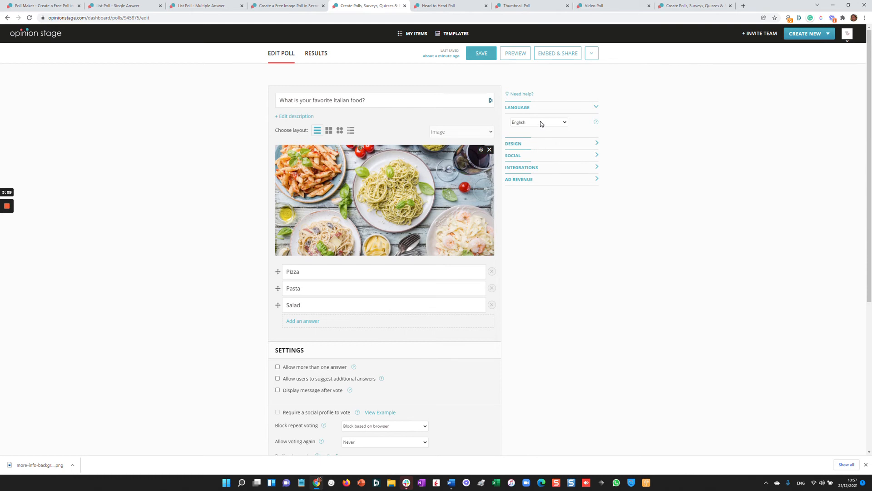
# - Examine the poll's design options and look through the available color themes
pyautogui.click(546, 144)
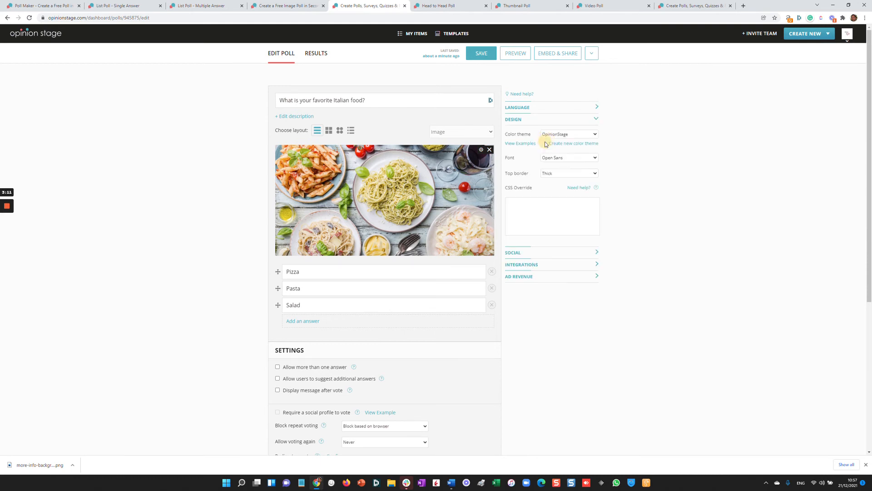
pyautogui.click(555, 135)
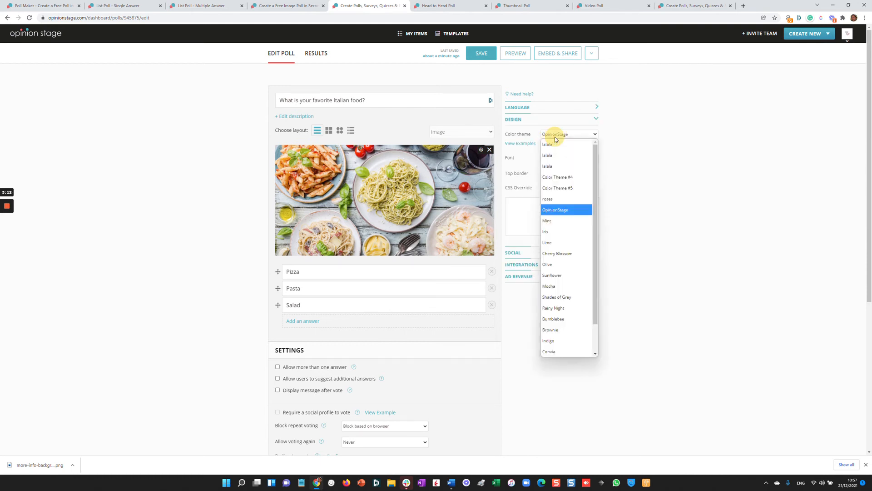
pyautogui.click(616, 164)
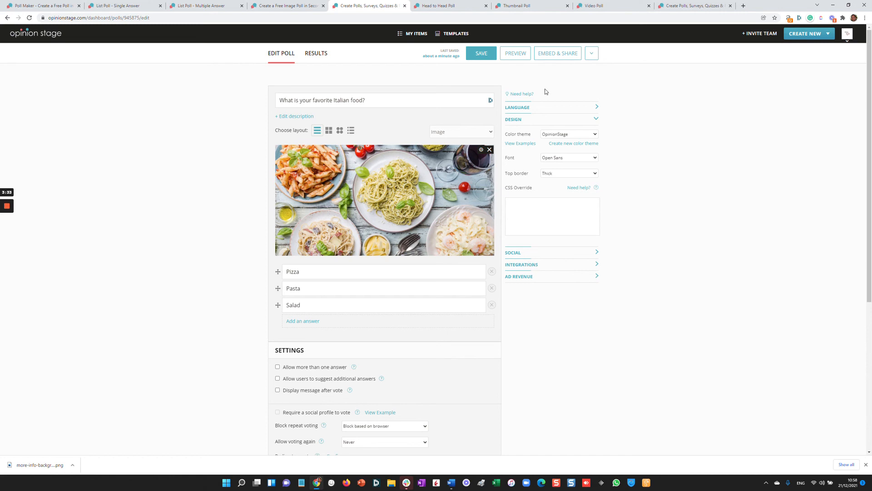
# - Review the poll's script and iframe embed codes and its direct share link, and close the sharing options
pyautogui.click(565, 55)
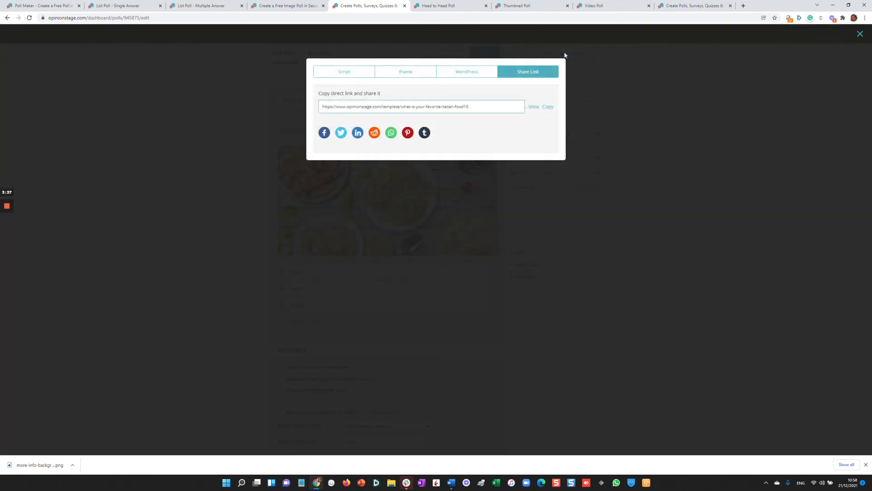
pyautogui.click(359, 75)
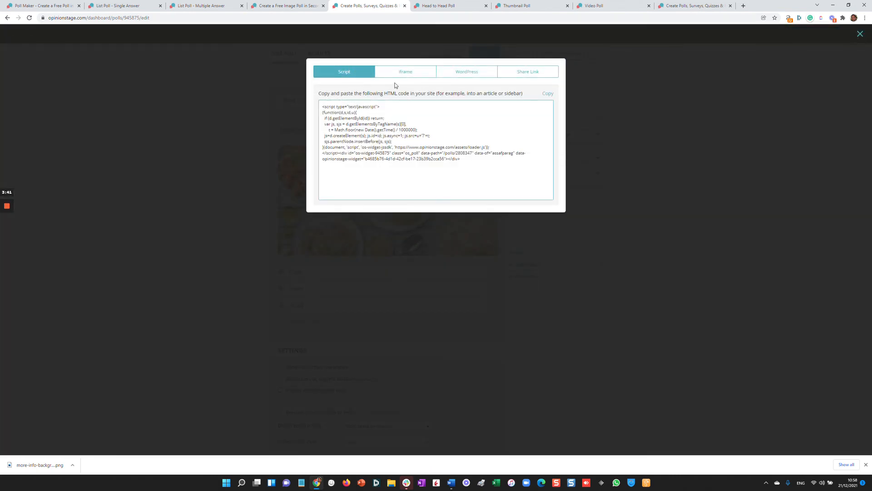
pyautogui.click(408, 75)
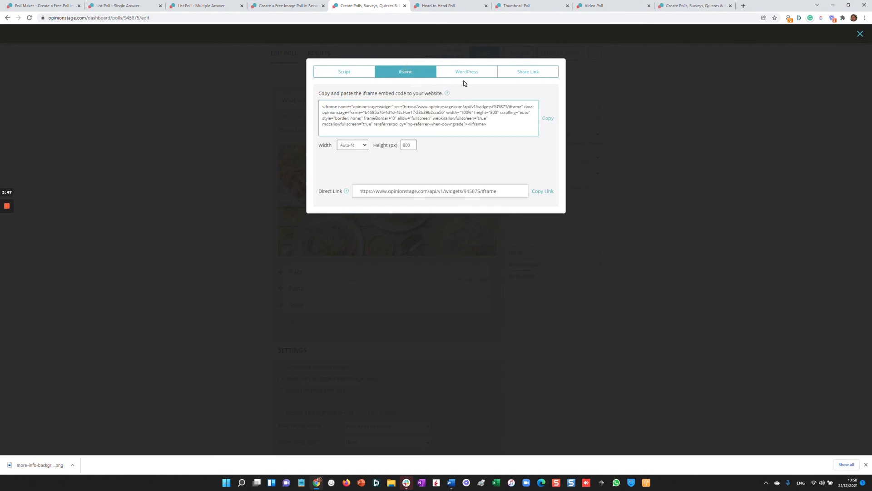
pyautogui.click(536, 74)
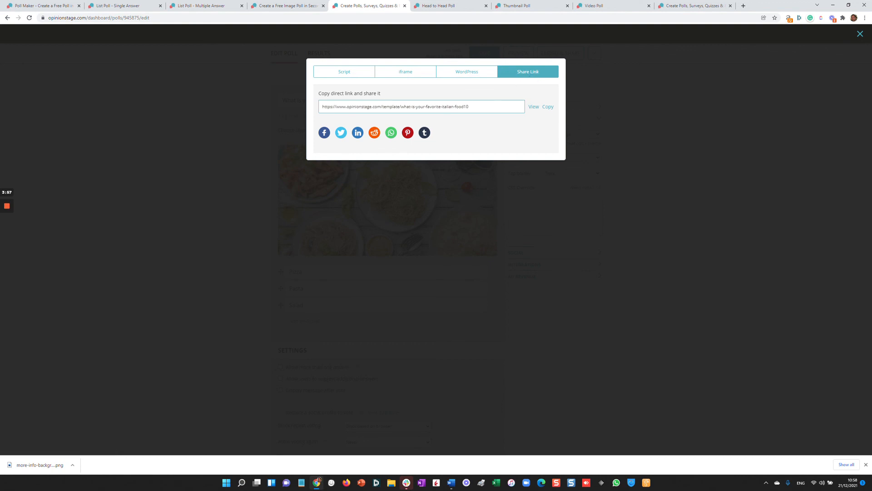
pyautogui.click(649, 83)
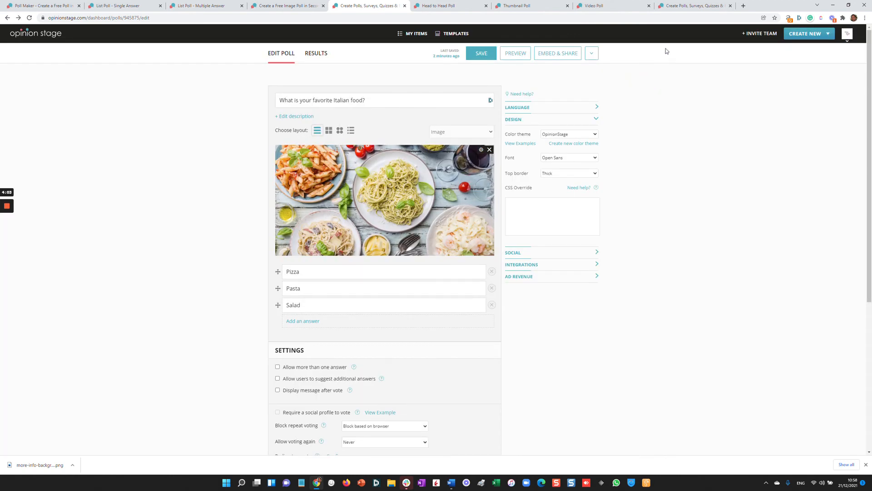
# - View the results report of the WhatsApp message poll and return to the Poll Maker landing page
pyautogui.click(692, 6)
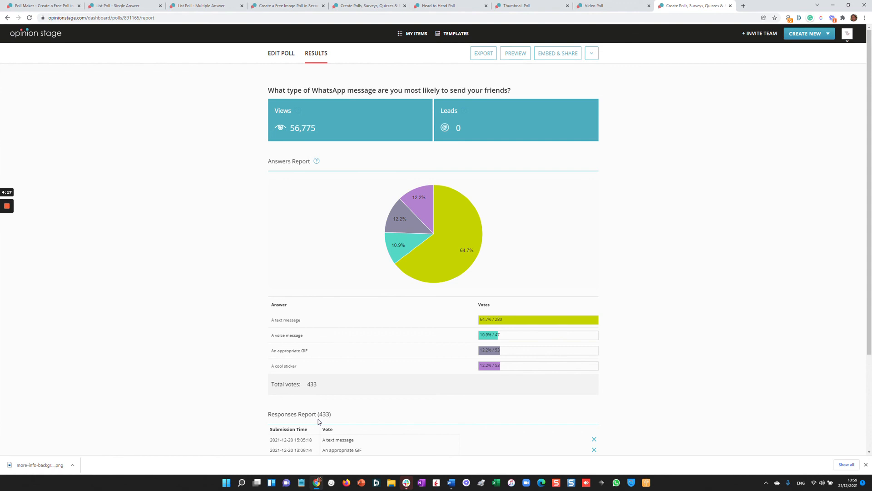
pyautogui.click(53, 7)
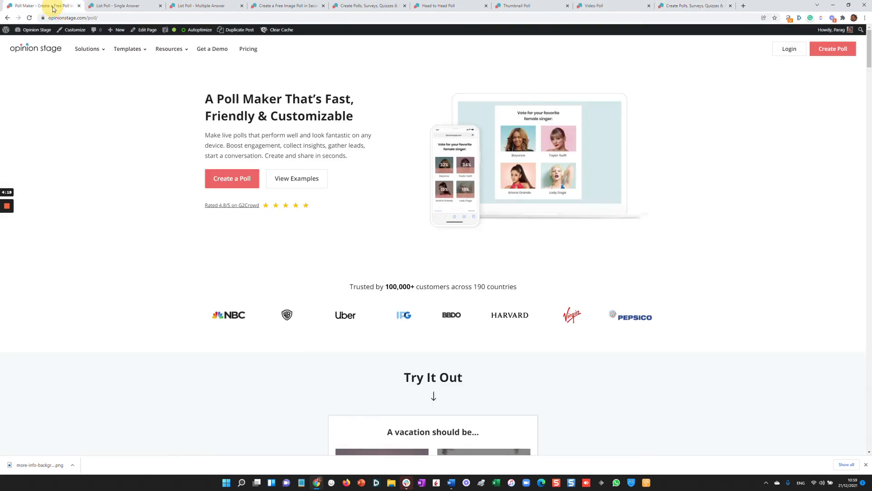